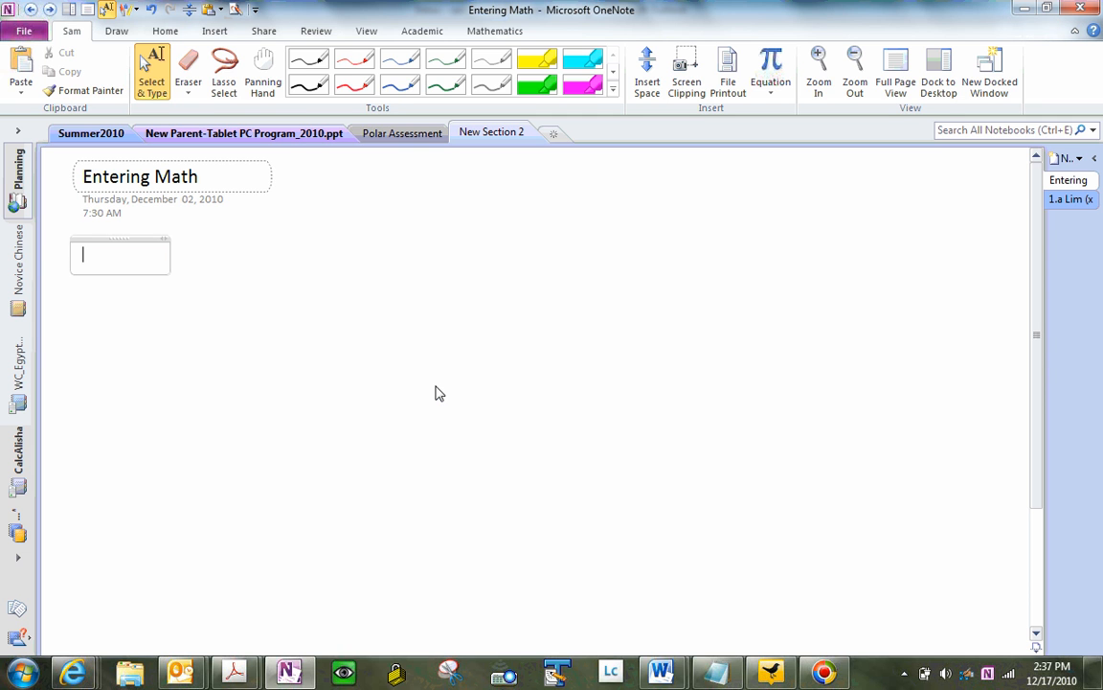
# Step: Insert a new equation with Alt+= in the note below the 'Entering Math' title
pyautogui.hotkey('alt', '=')
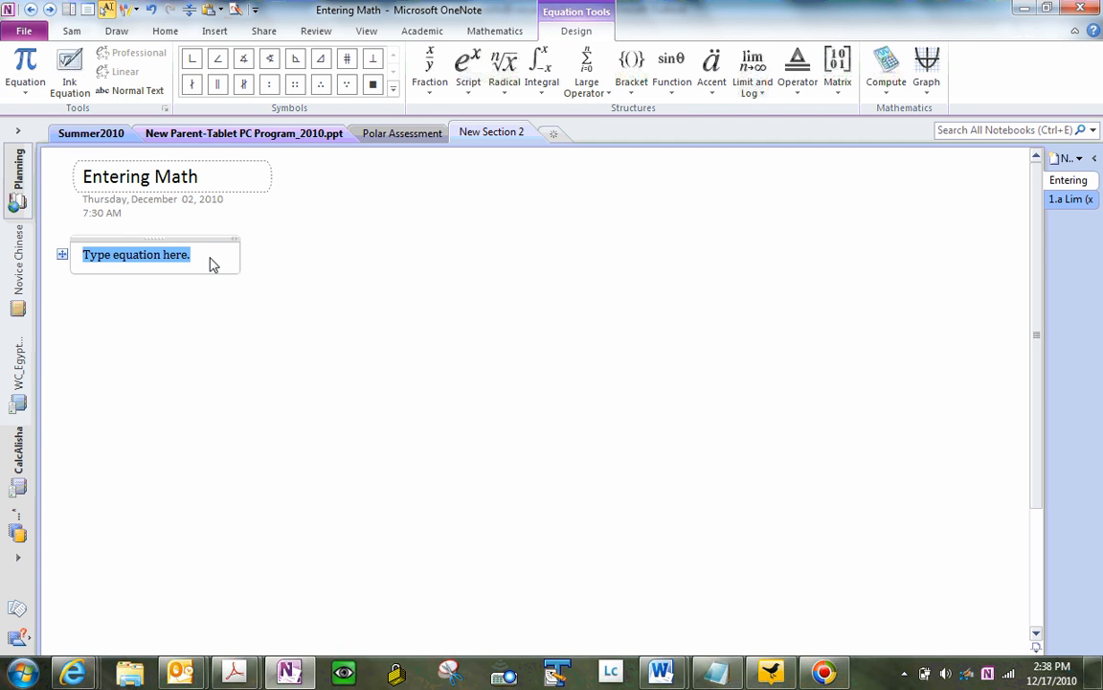
# Step: Enter the equation y = x^2+3x-5 and add an empty line below it
pyautogui.write('y=x')
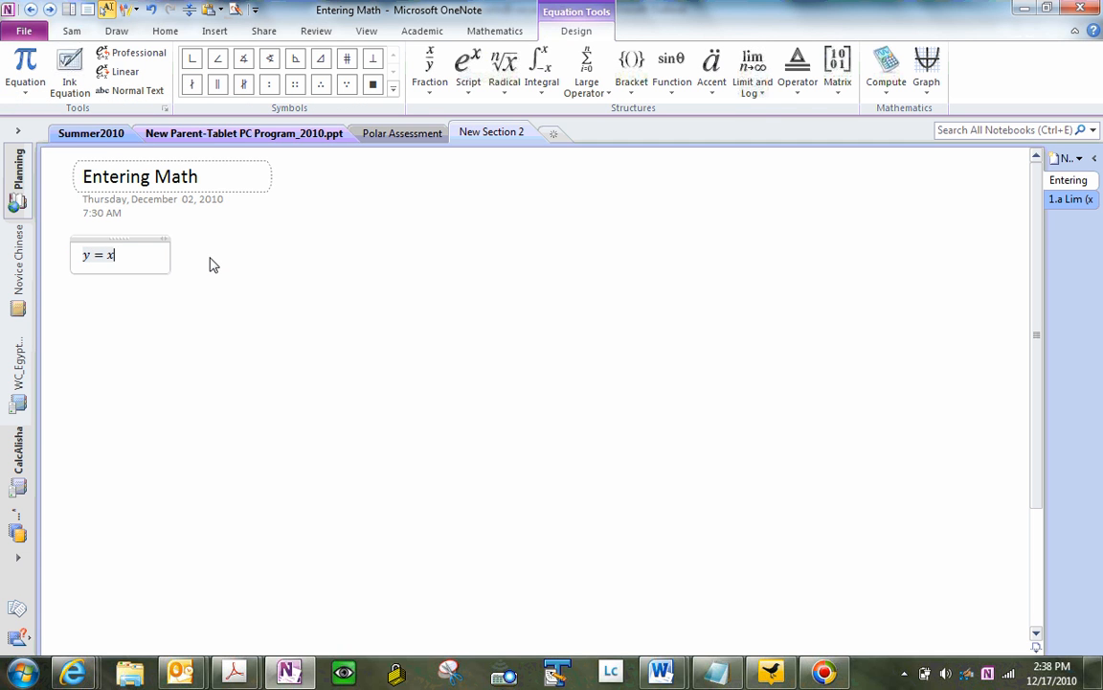
pyautogui.write('^2+3')
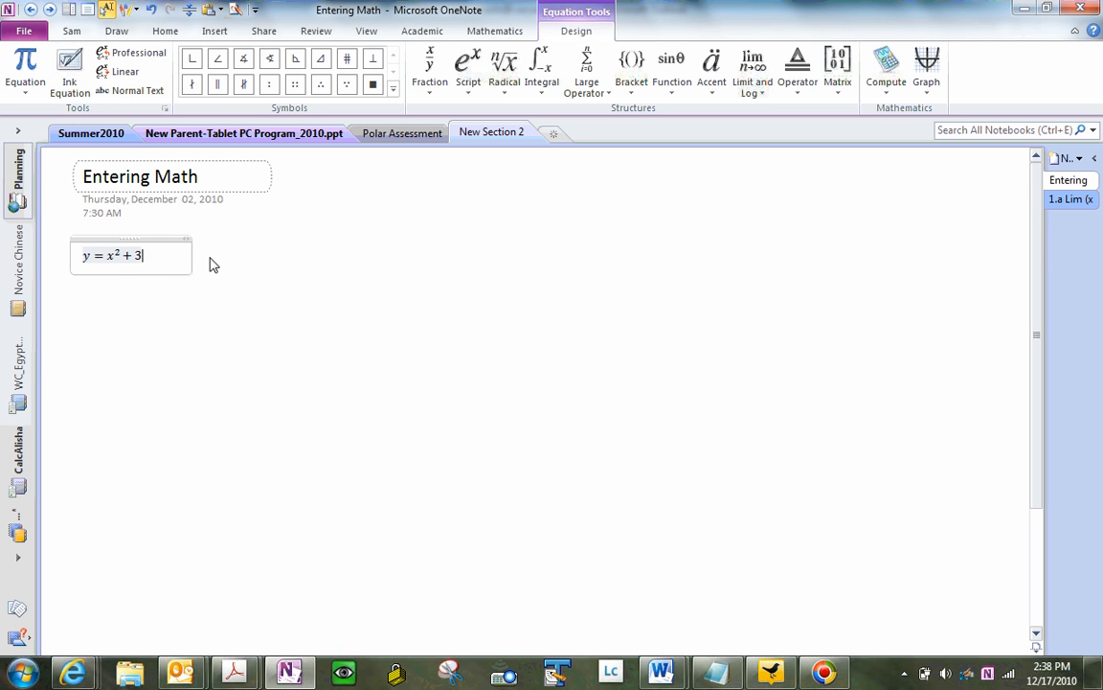
pyautogui.write('x-5')
pyautogui.press('Return')
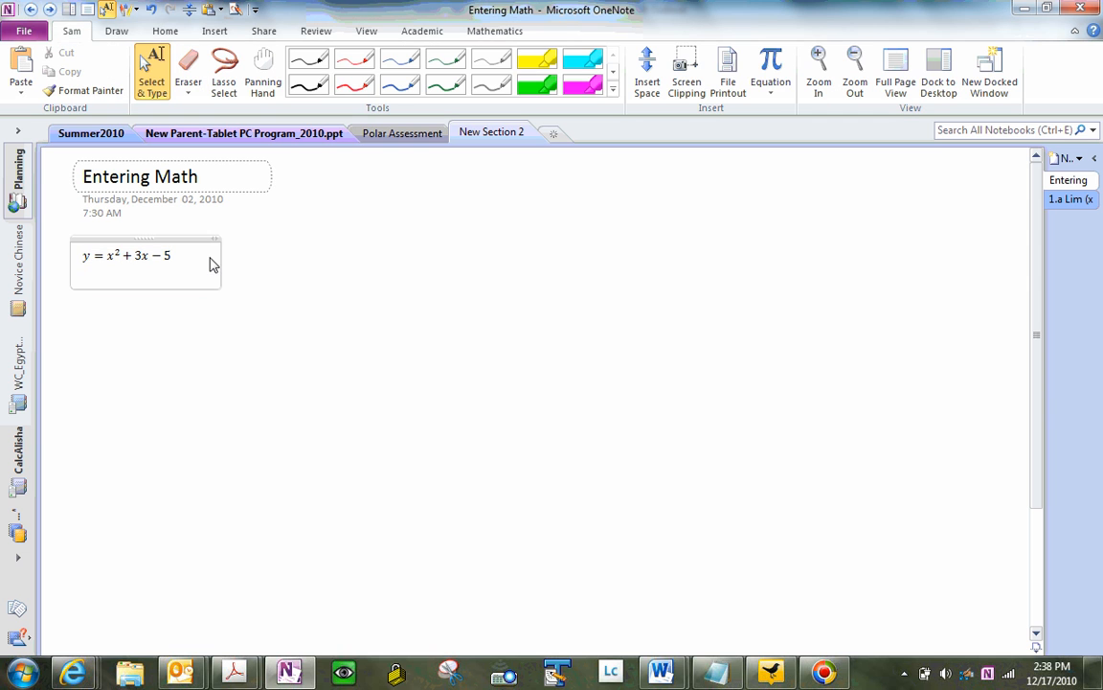
pyautogui.press('Return')
# Step: Insert a second, empty equation on the new line
pyautogui.write('y')
pyautogui.press('BackSpace')
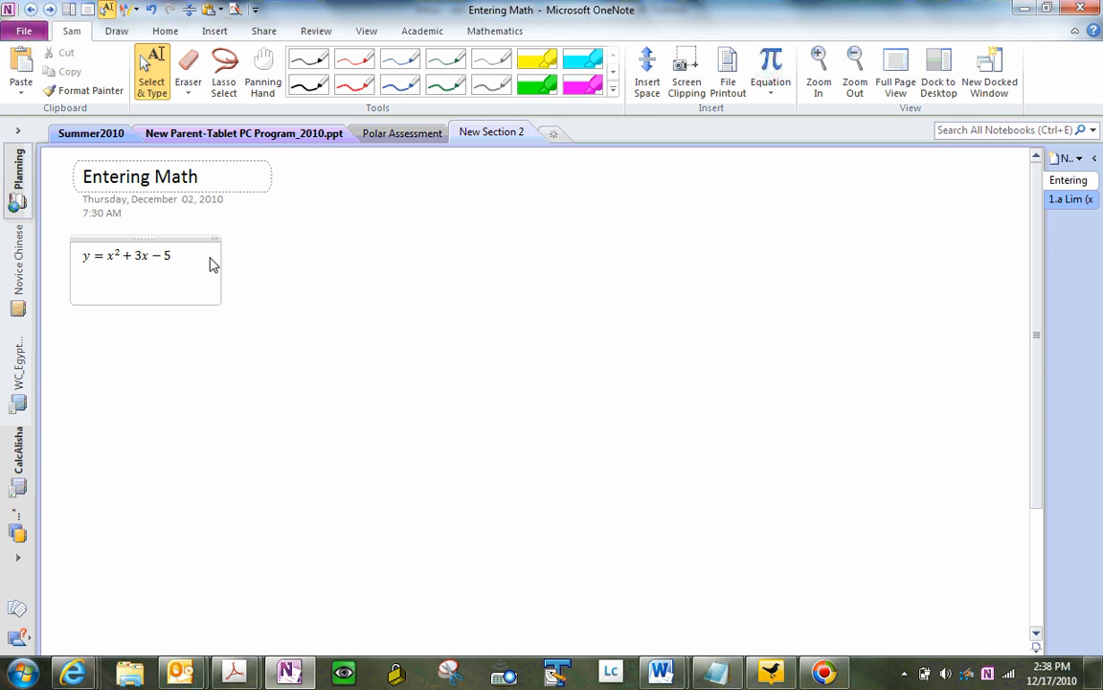
pyautogui.hotkey('alt', '=')
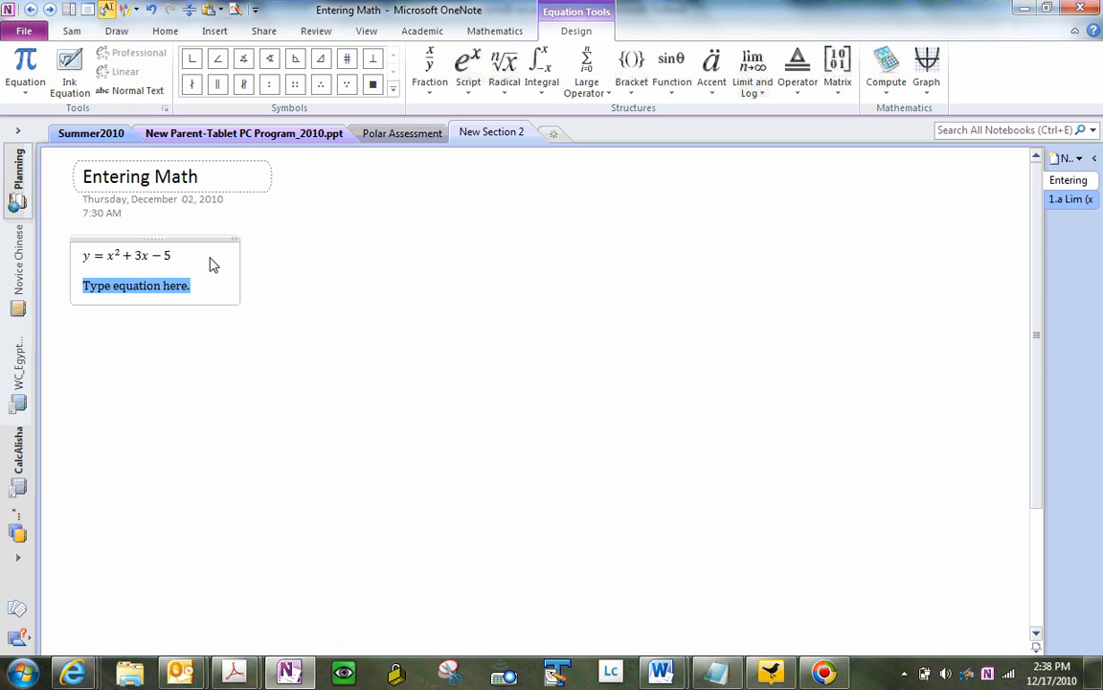
# Step: Type y = a + b/c + d so b/c builds up as a stacked fraction
pyautogui.write('y = ')
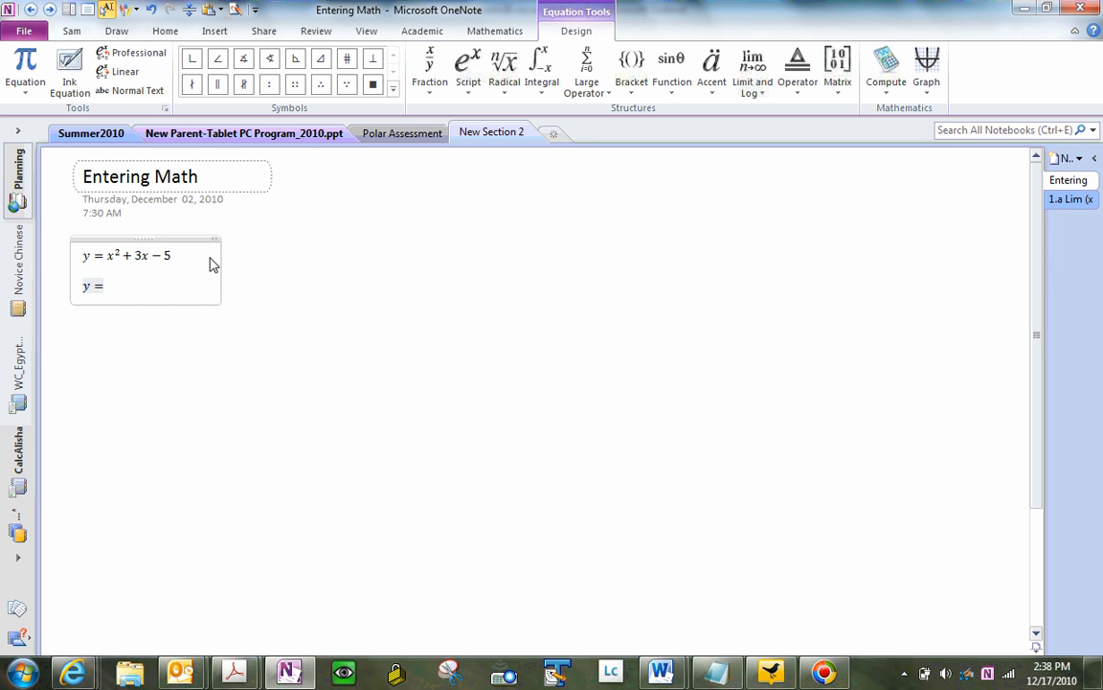
pyautogui.write('a + b/c + d')
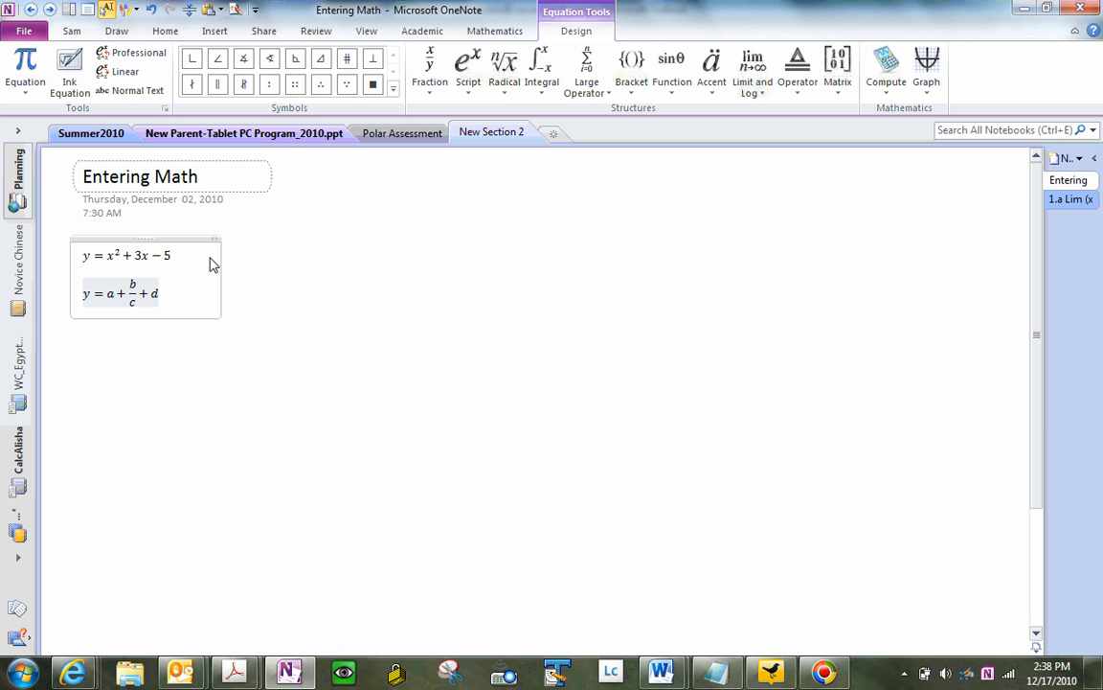
pyautogui.press('Return')
pyautogui.press('Return')
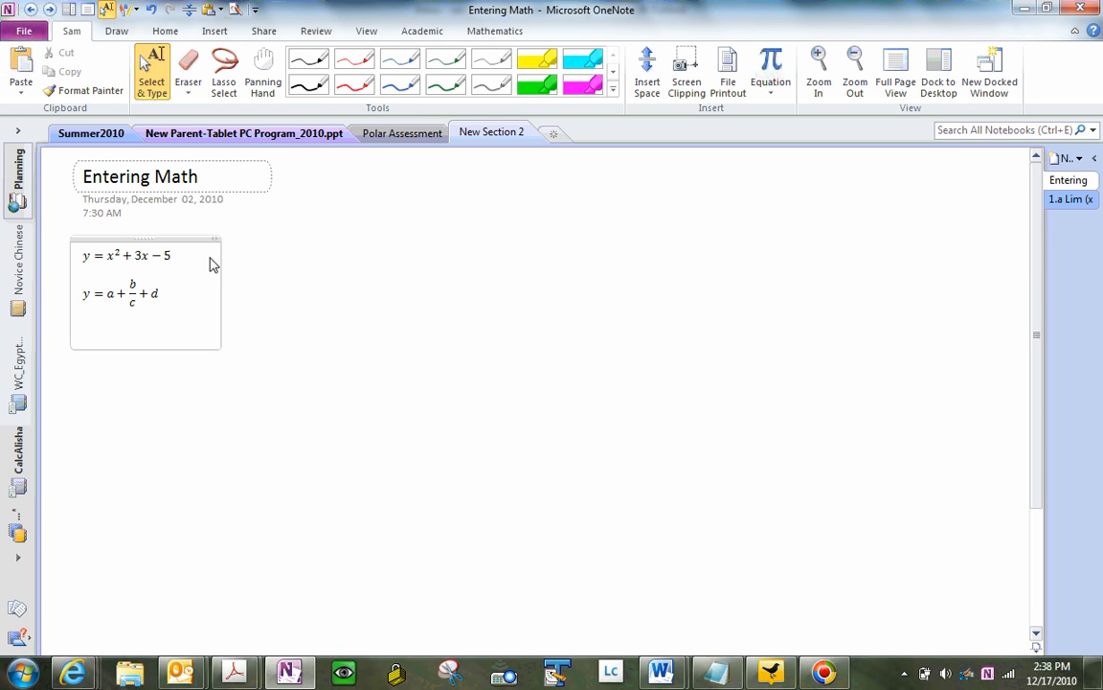
# Step: Insert an equation reading y = (a + b)/(c + d) and add a line below it
pyautogui.hotkey('alt', '=')
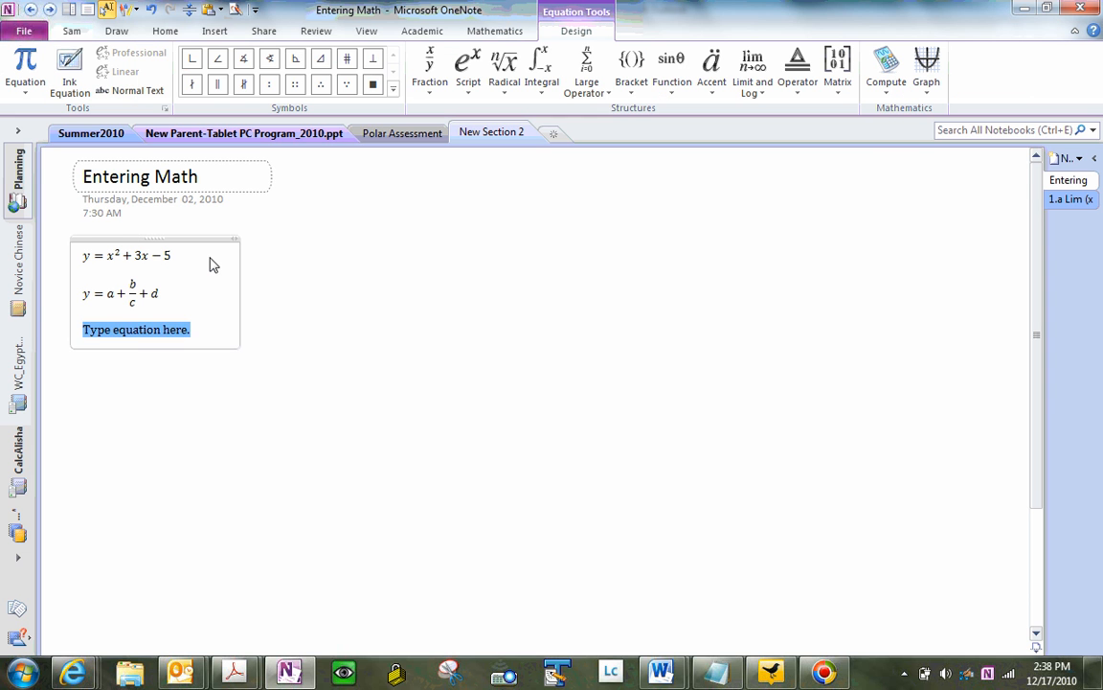
pyautogui.write('y = (')
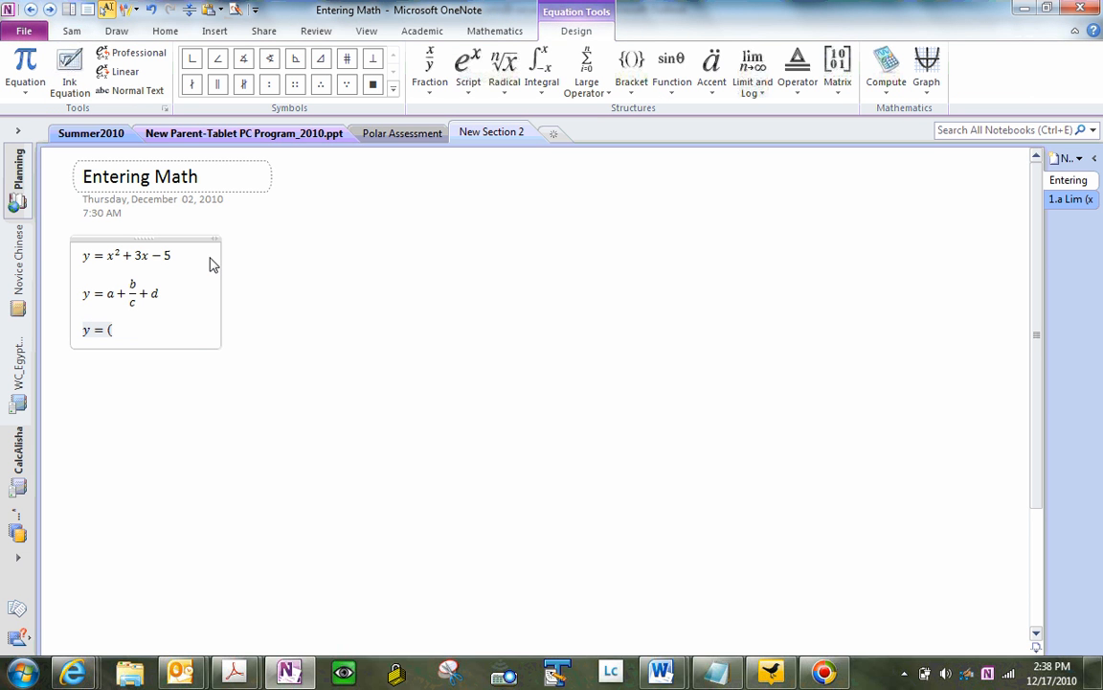
pyautogui.write('a + b)/(c ')
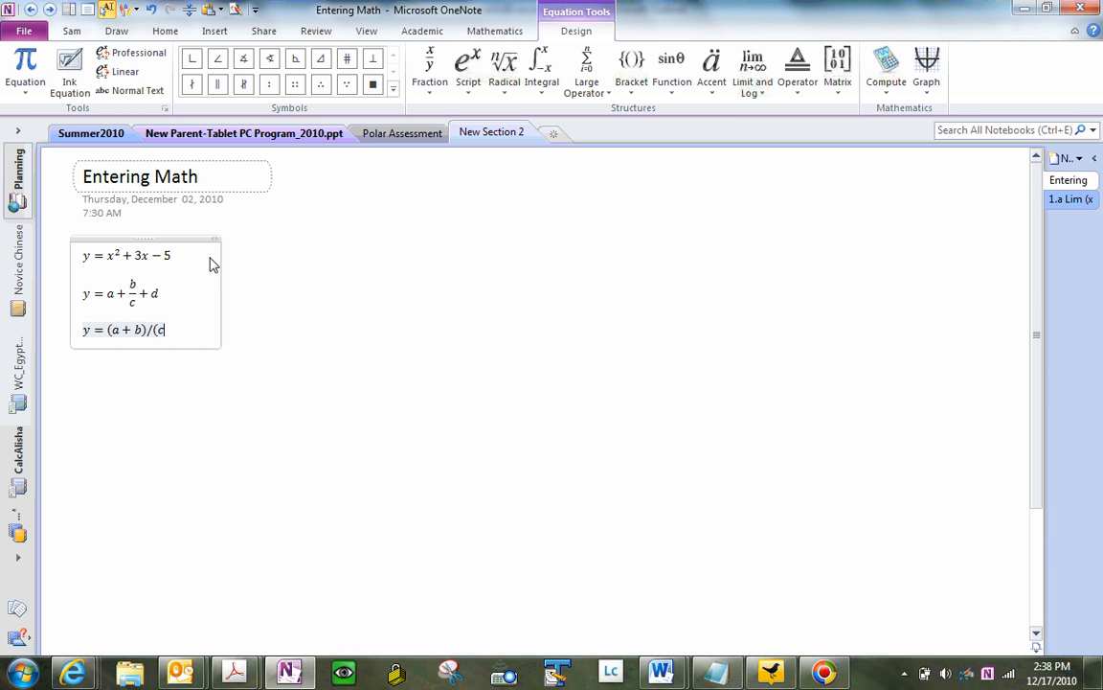
pyautogui.write('+ d)')
pyautogui.press('Return')
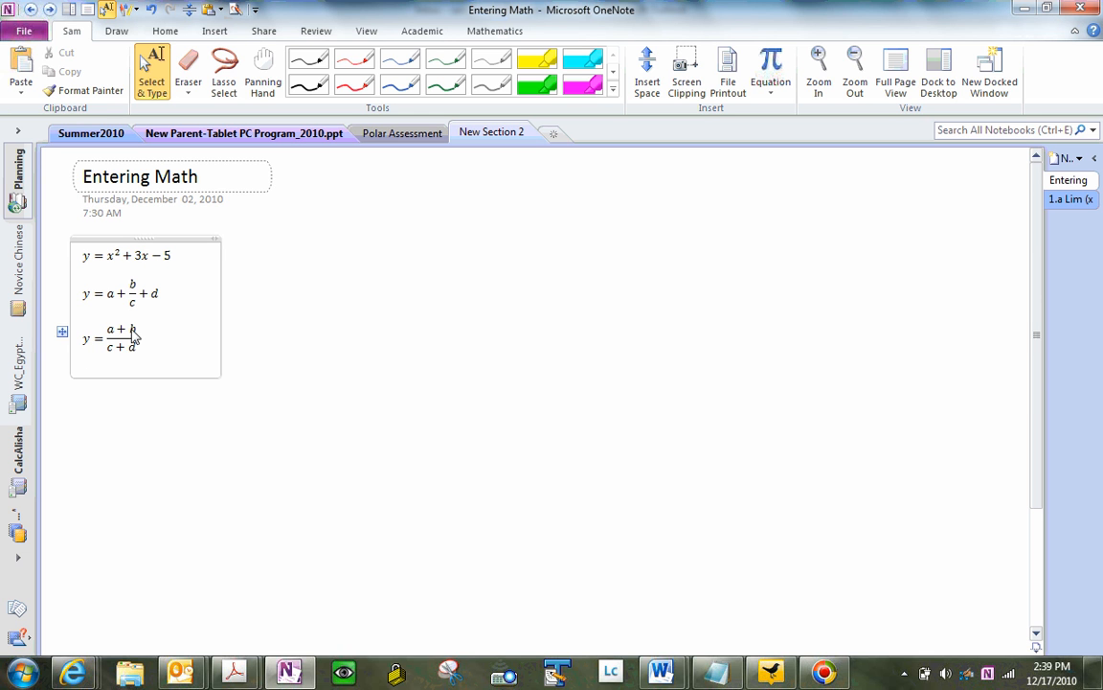
pyautogui.press('Return')
pyautogui.press('Return')
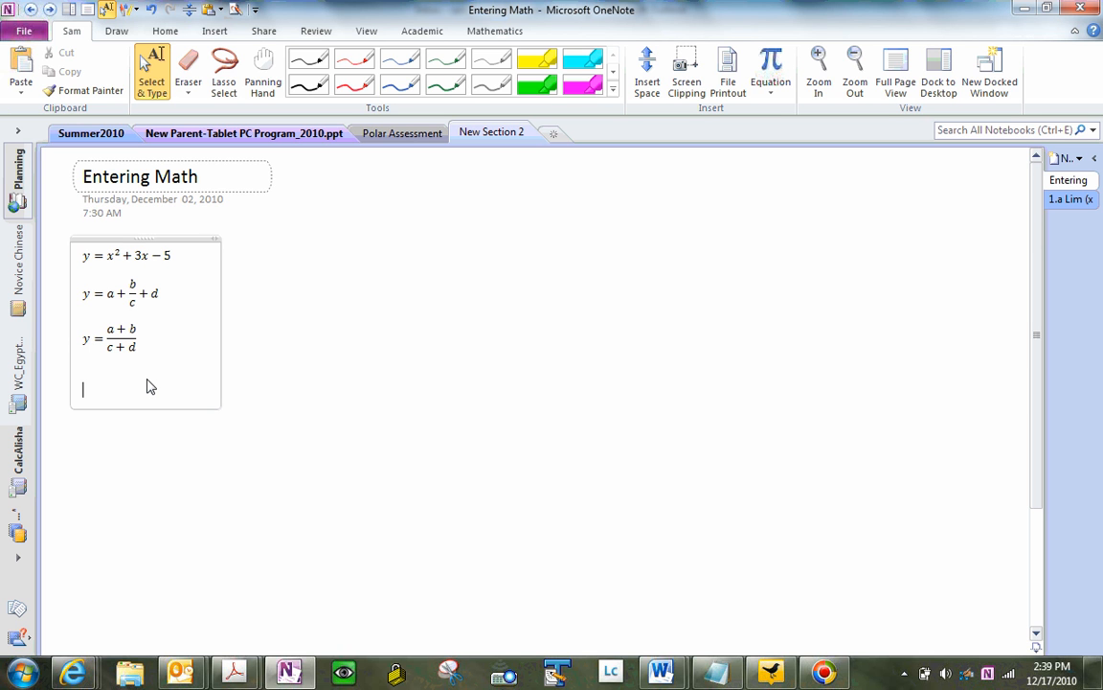
# Step: Start a new empty equation on the line below the fraction
pyautogui.write('\\Delt')
pyautogui.press('BackSpace')
pyautogui.press('BackSpace')
pyautogui.press('BackSpace')
pyautogui.press('BackSpace')
pyautogui.press('BackSpace')
pyautogui.hotkey('alt', '=')
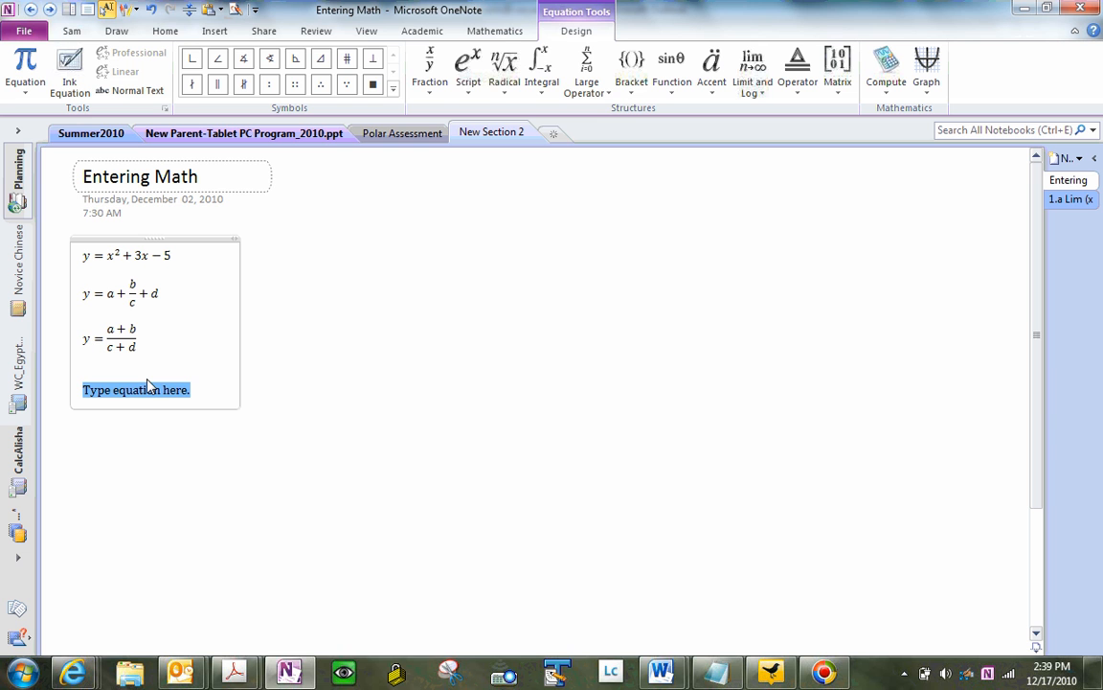
# Step: Write ΔABC using the \Delta command
pyautogui.write('\\')
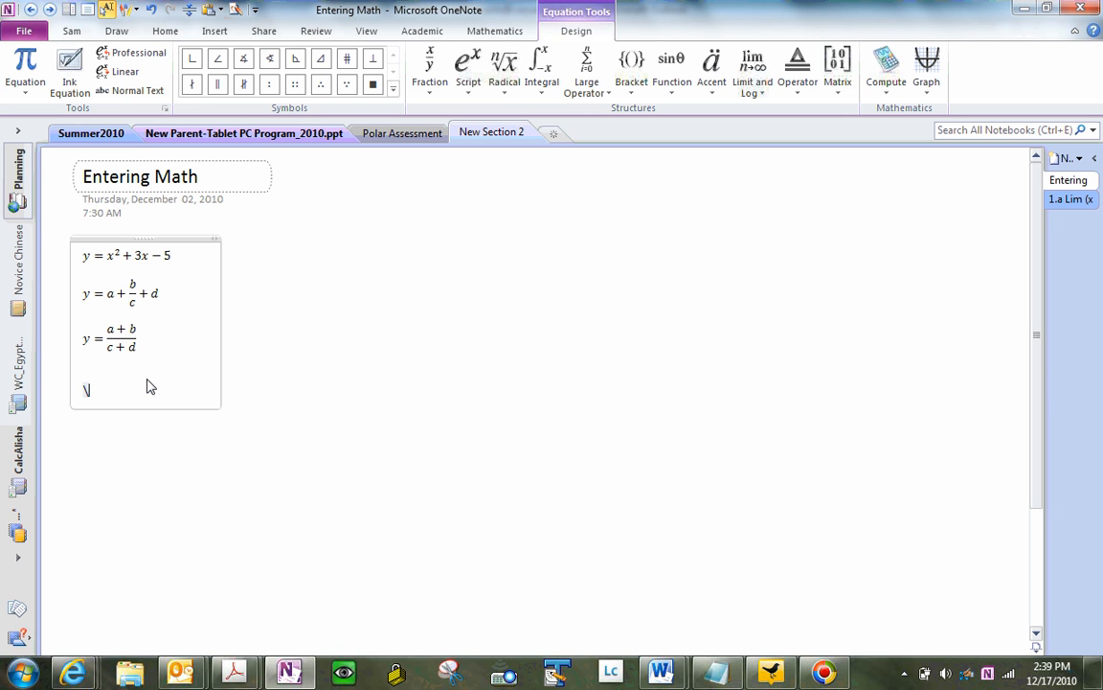
pyautogui.write('Delta')
pyautogui.press('space')
pyautogui.write('ABC')
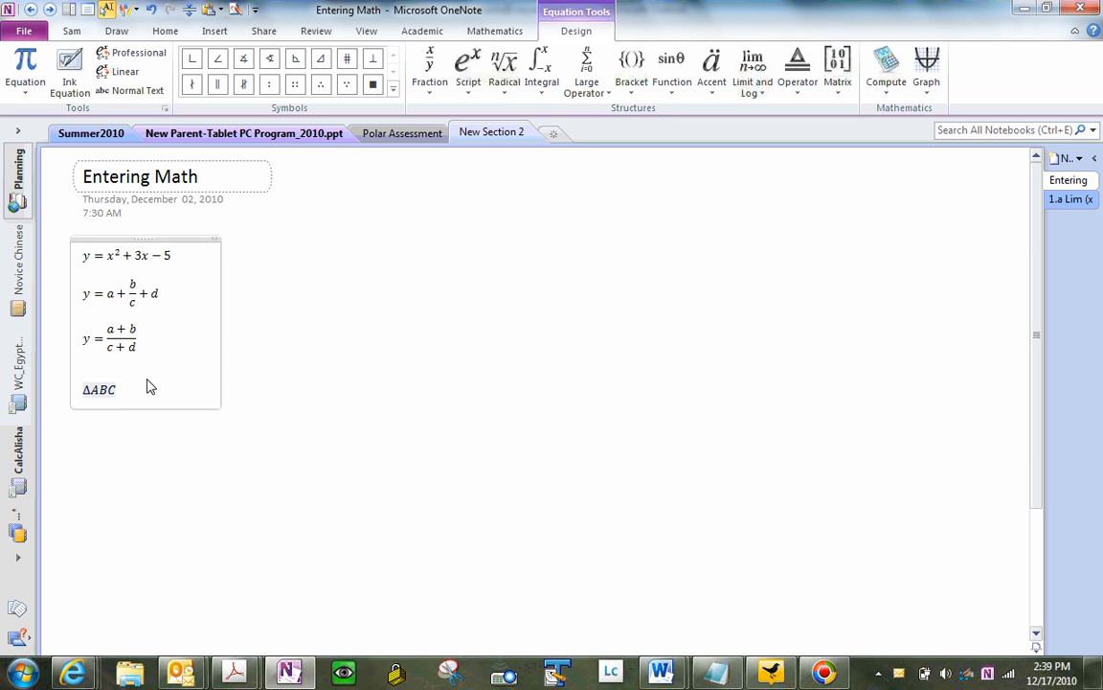
# Step: Add the \cong symbol, ~=<, and \angle ABC, then finish the equation
pyautogui.write('\\cong')
pyautogui.press('space')
pyautogui.write('~')
pyautogui.write('=')
pyautogui.write('<')
pyautogui.write('\\angle')
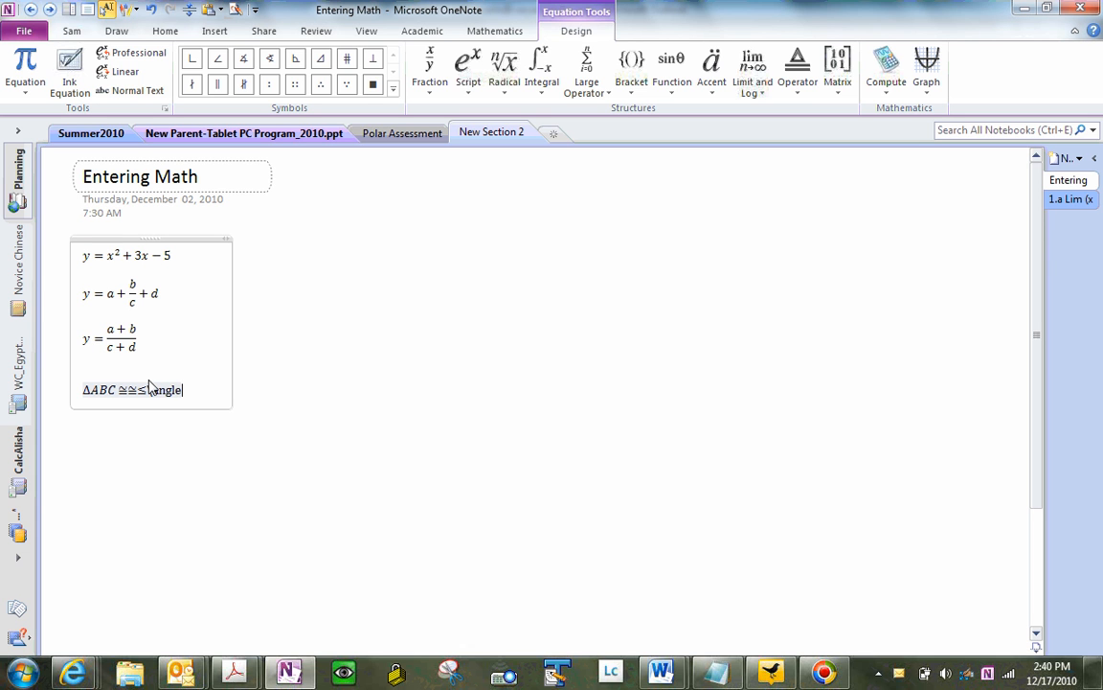
pyautogui.write(' ABC')
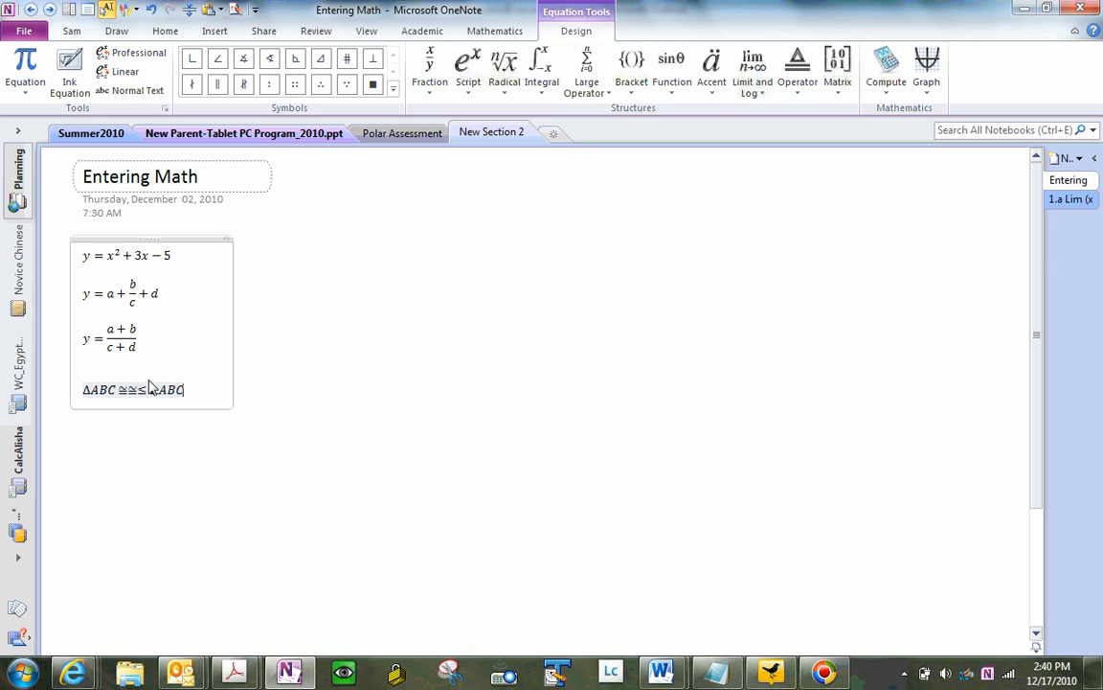
pyautogui.press('Return')
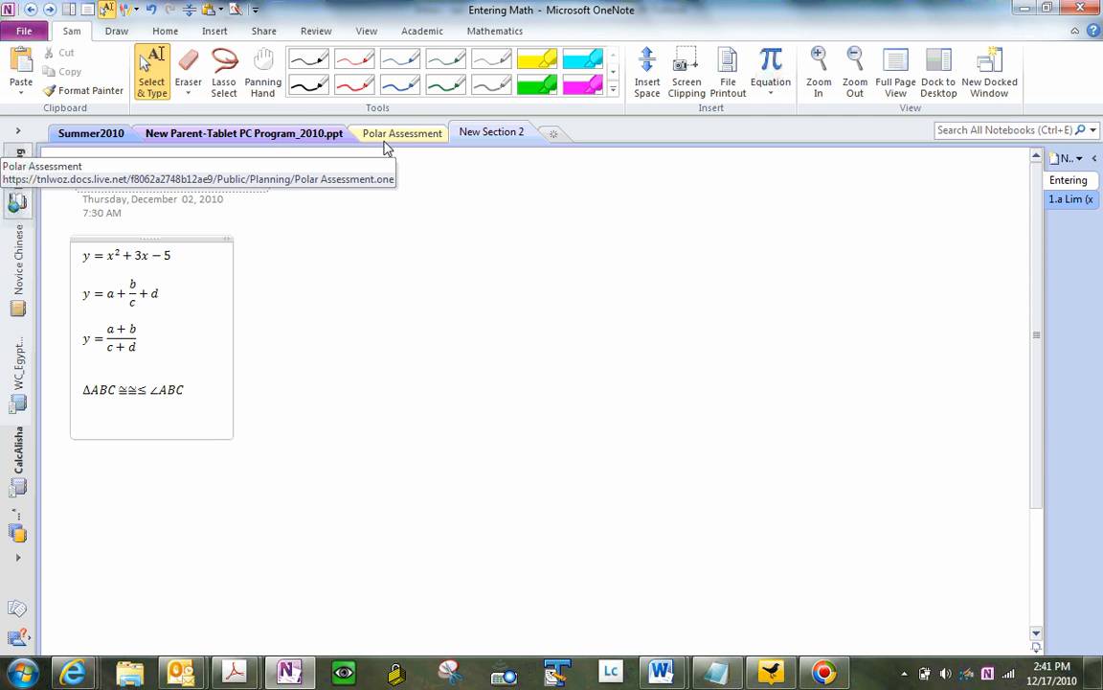
# Step: Insert an equation with \overbar reading AB = CD, both segments overlined
pyautogui.hotkey('alt', '=')
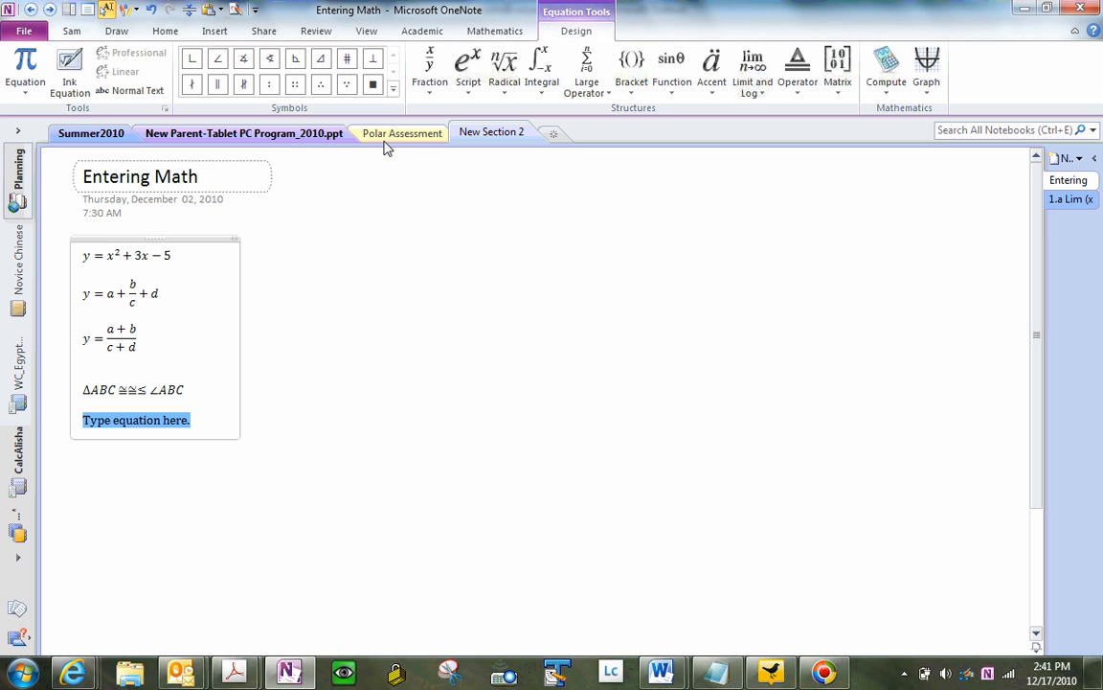
pyautogui.write('\\o')
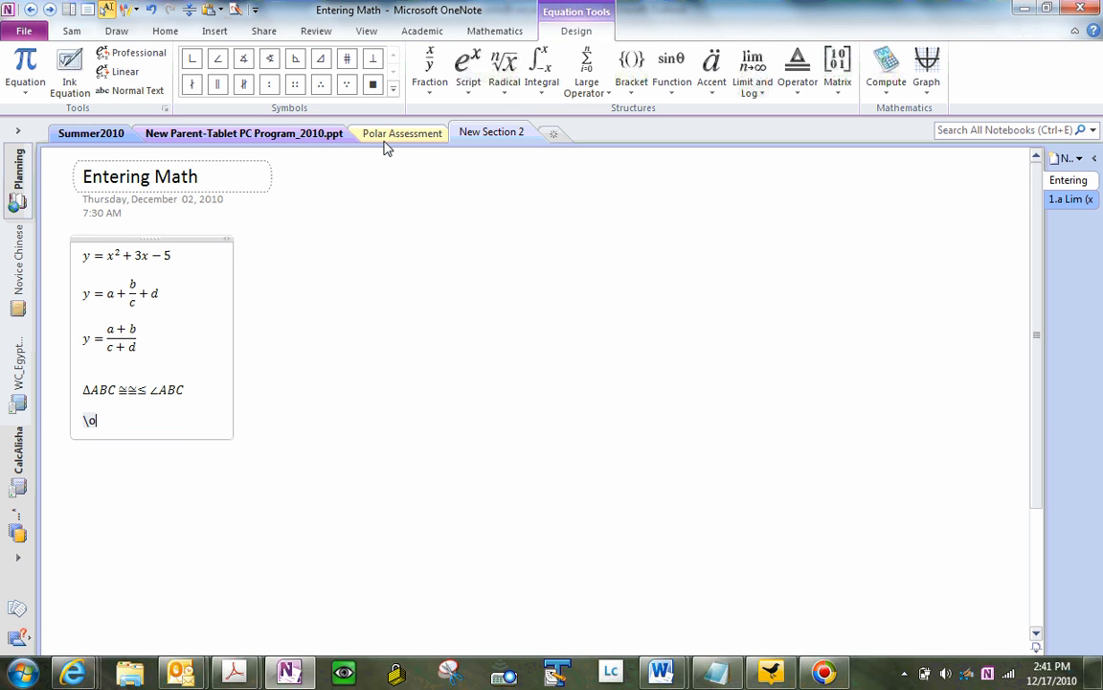
pyautogui.write('verbar')
pyautogui.press('space')
pyautogui.write('AB')
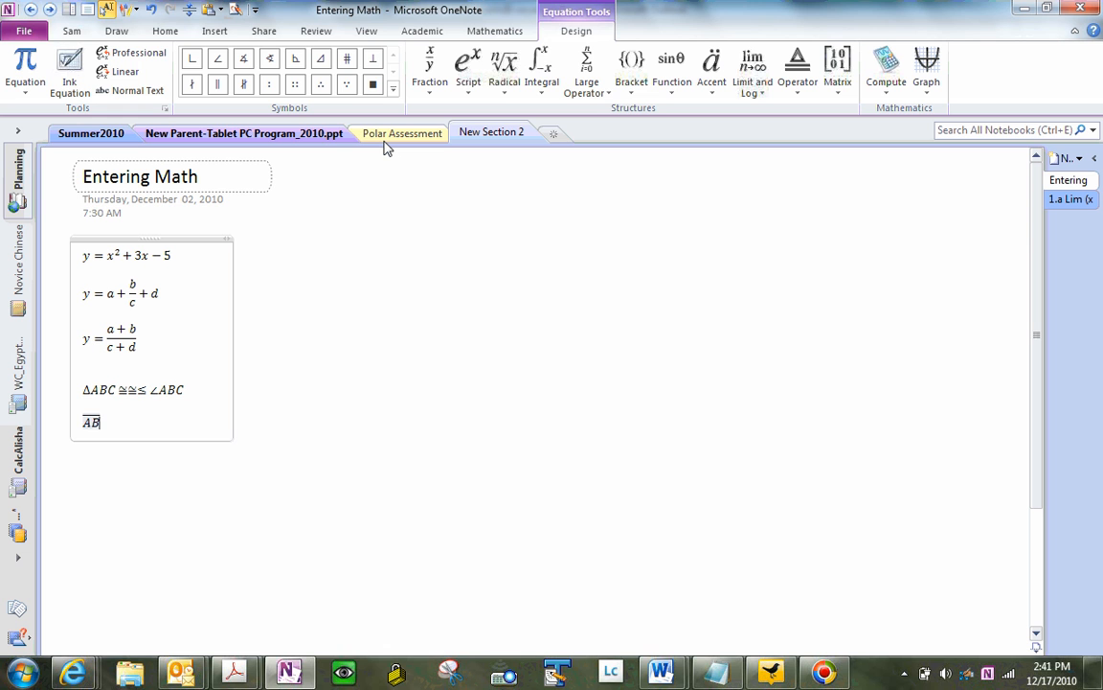
pyautogui.write('=\\overbar')
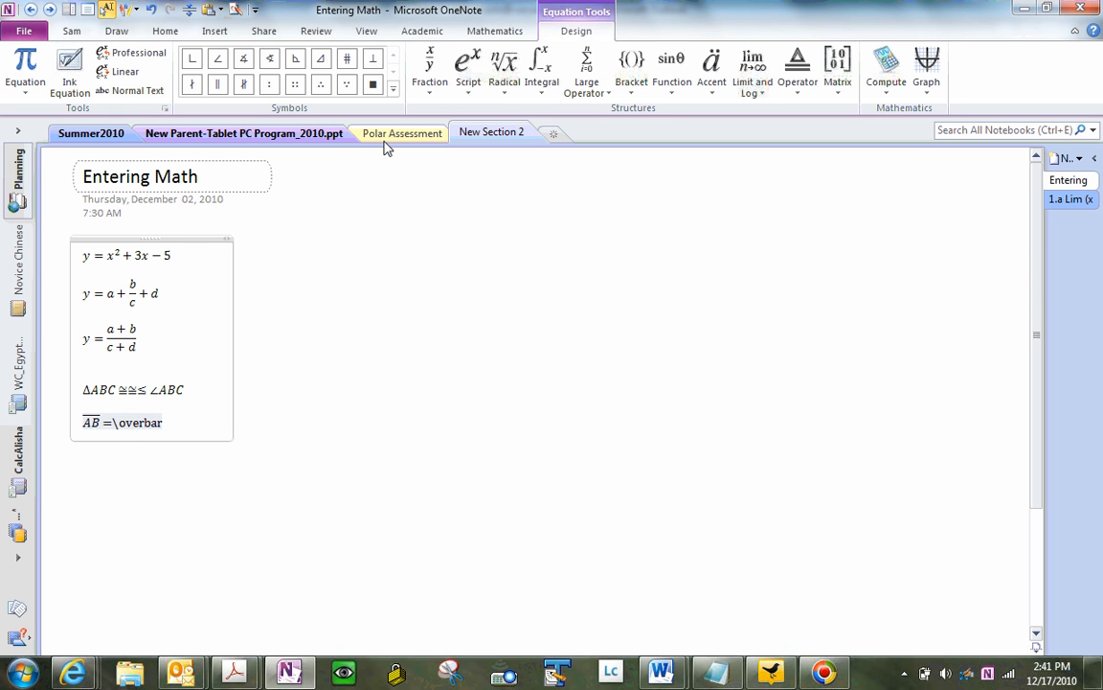
pyautogui.press('space')
pyautogui.write('CD')
pyautogui.press('space')
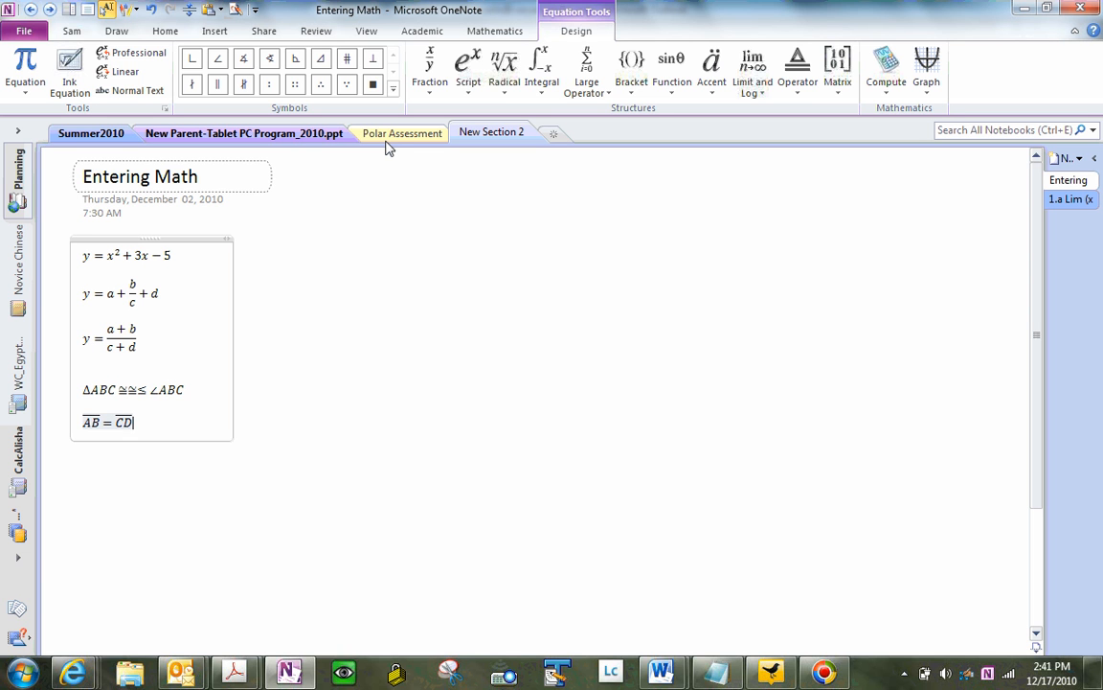
pyautogui.press('Return')
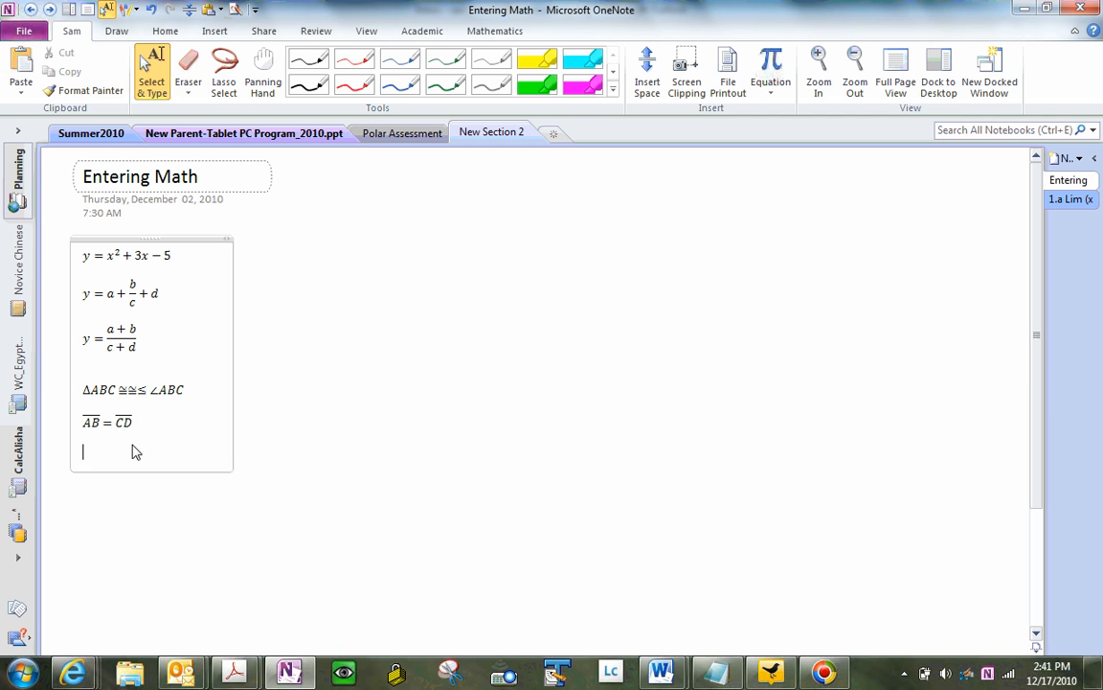
# Step: Insert a blank equation and switch the Symbols gallery from Geometry to Basic Math
pyautogui.hotkey('alt', '=')
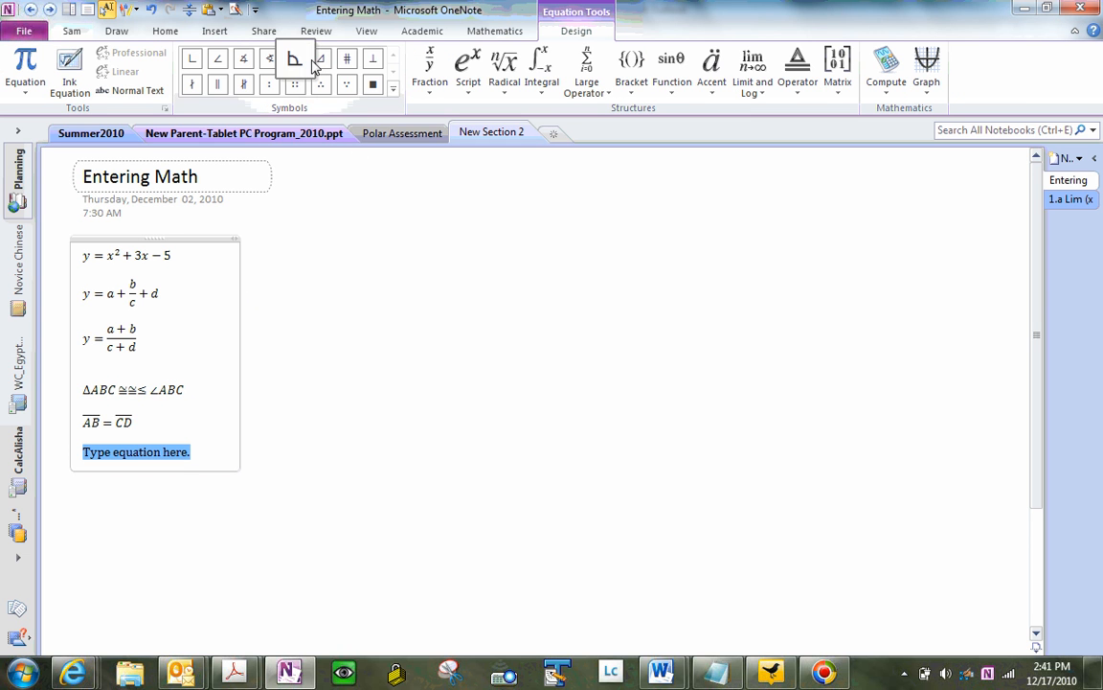
pyautogui.click(392, 87)
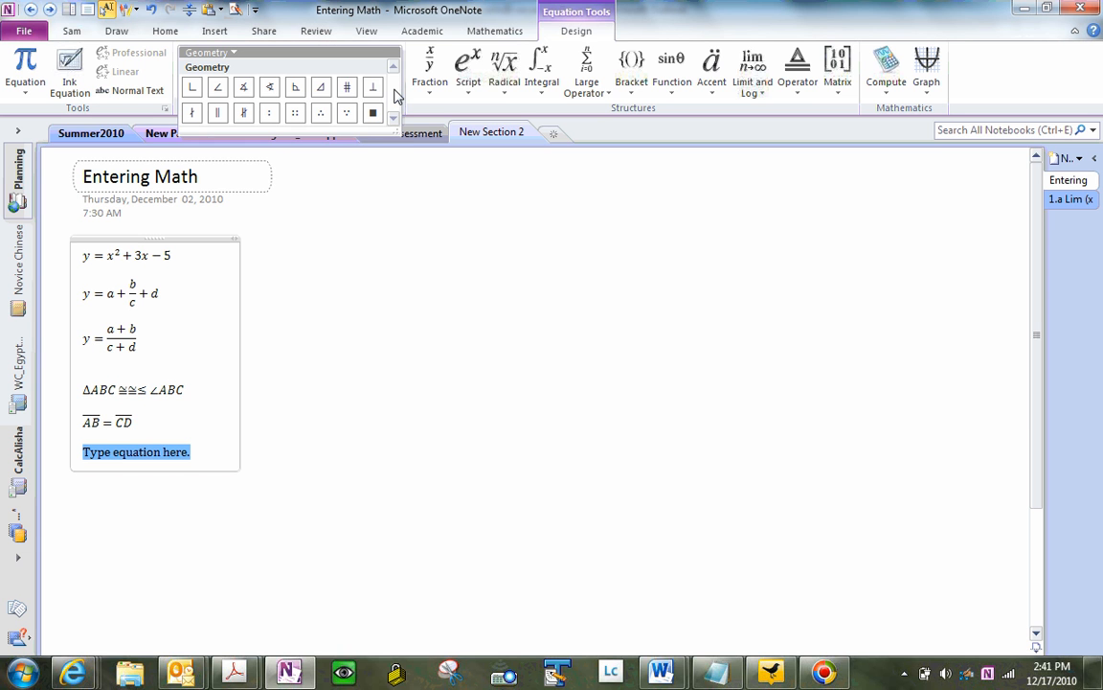
pyautogui.click(230, 57)
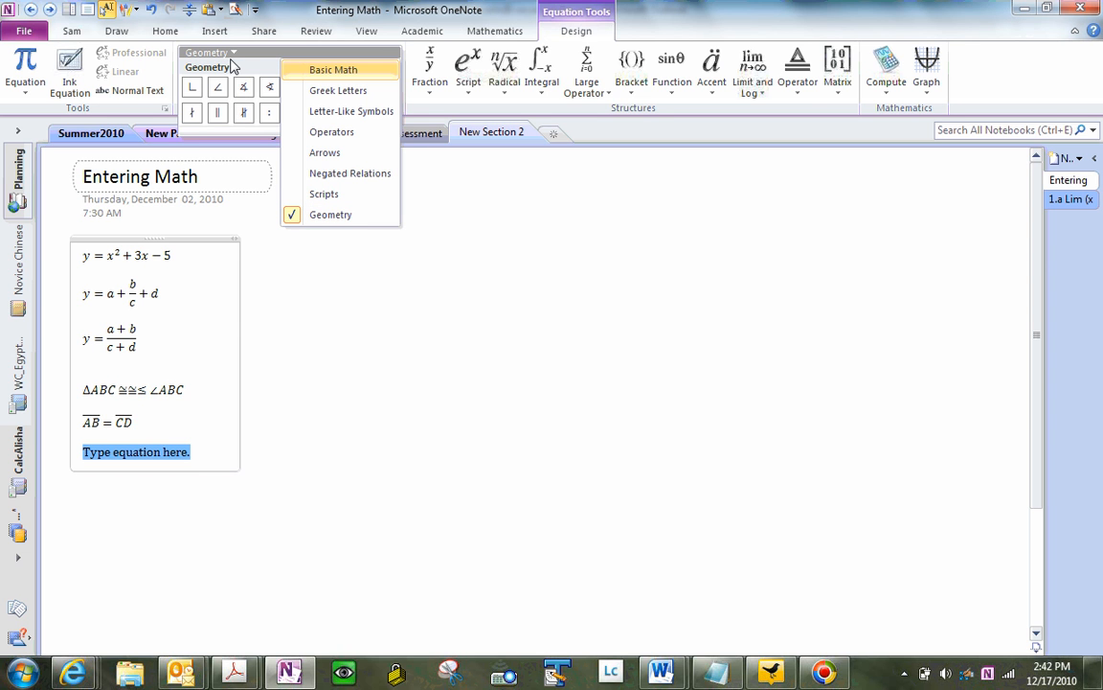
pyautogui.click(306, 73)
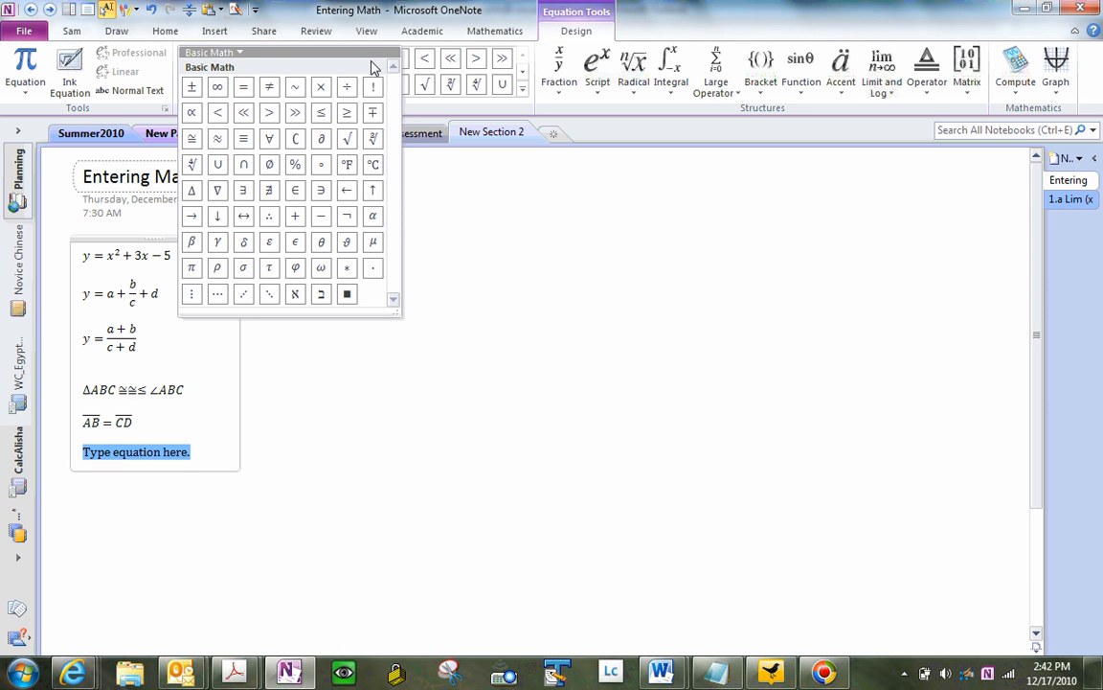
pyautogui.click(373, 55)
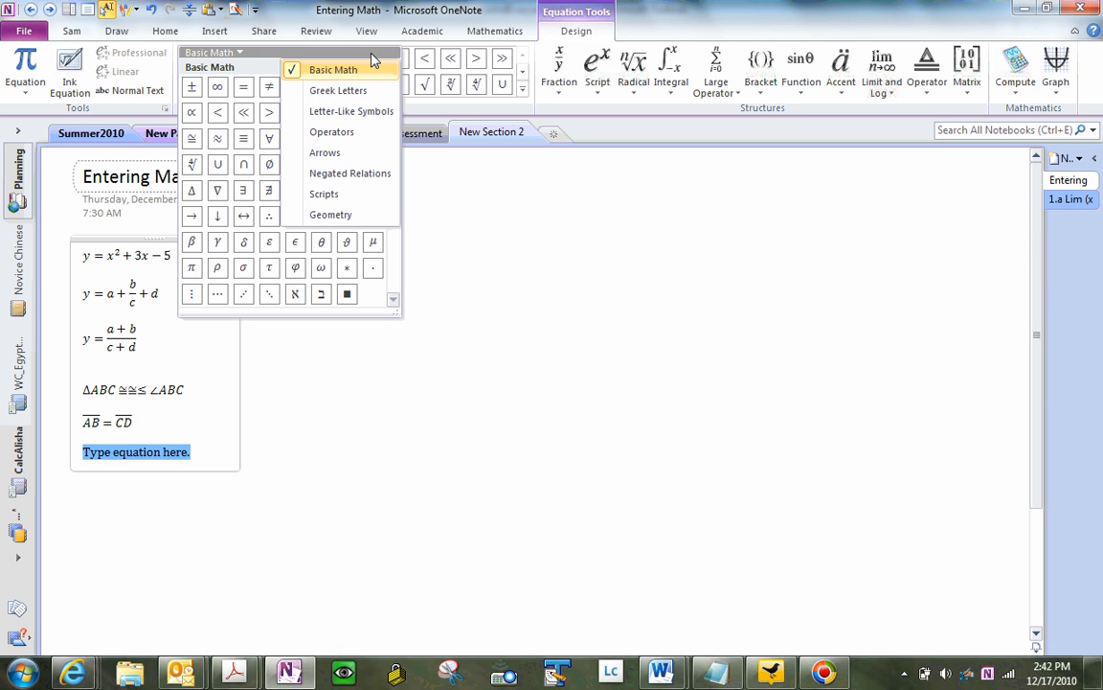
pyautogui.click(439, 108)
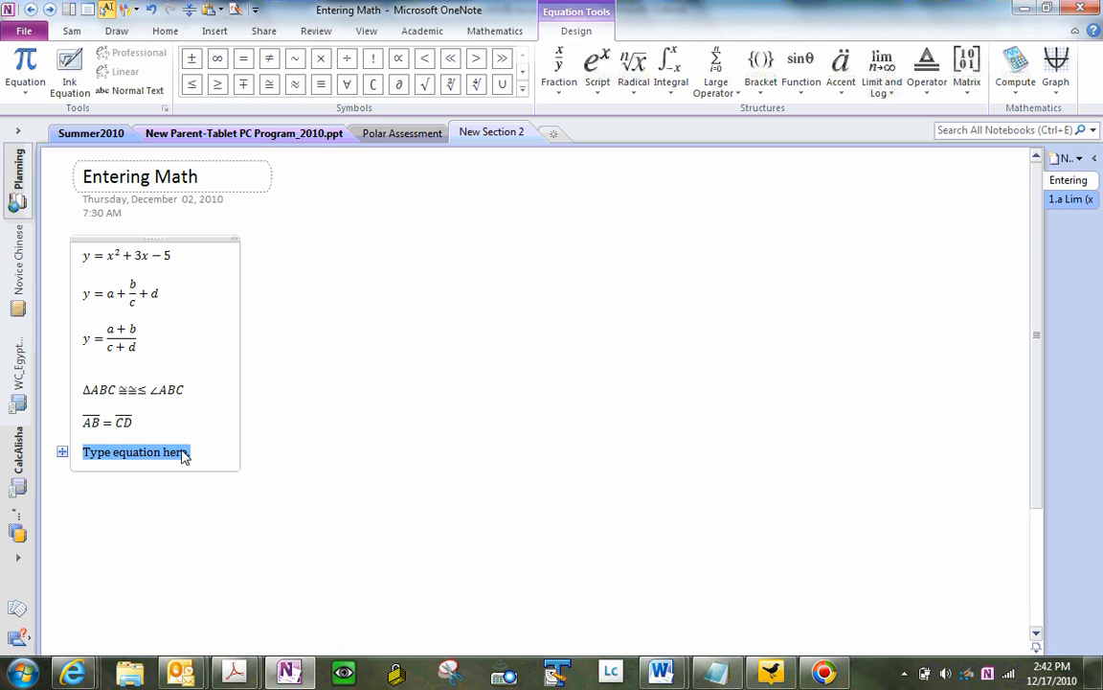